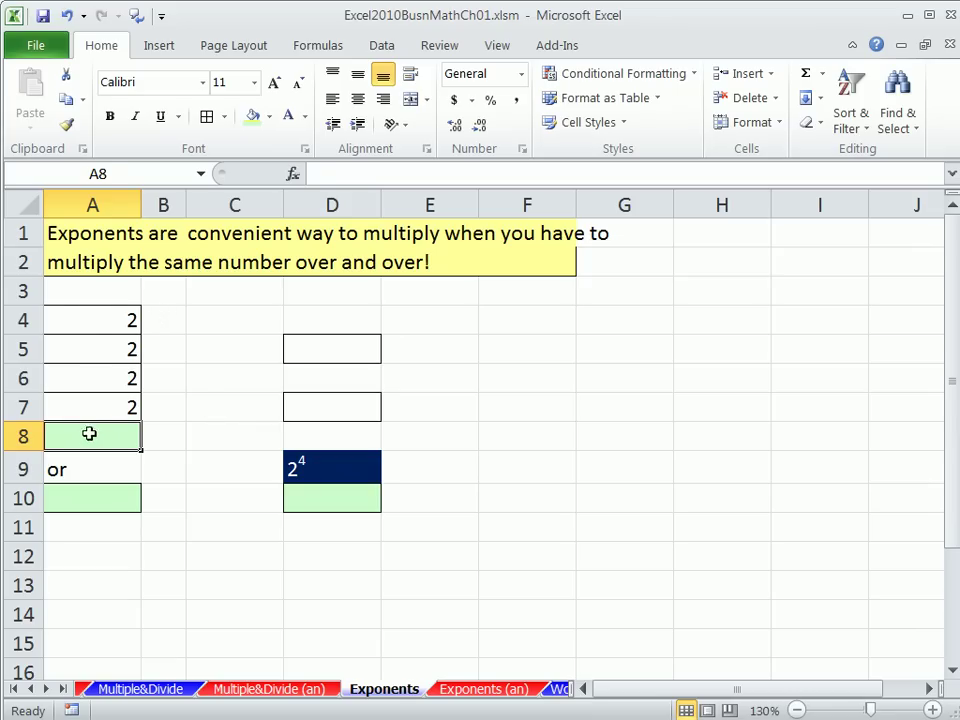
- Enter a formula in A8 that multiplies the four cells above individually, =A4*A5*A6*A7
text(=)
click(90, 319)
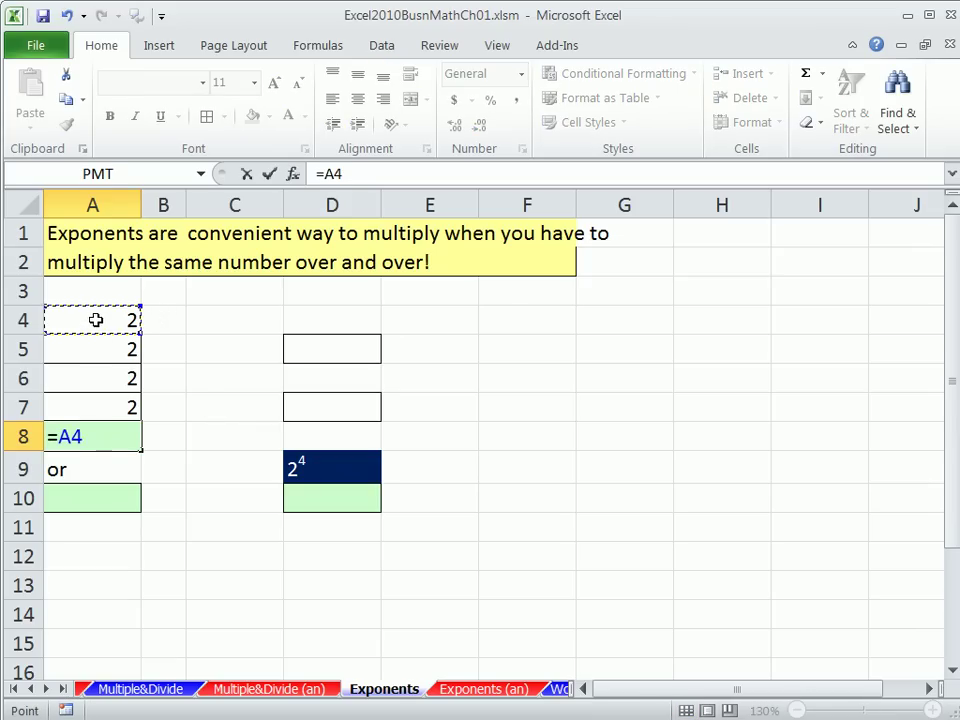
text(*)
click(105, 343)
text(*)
click(107, 374)
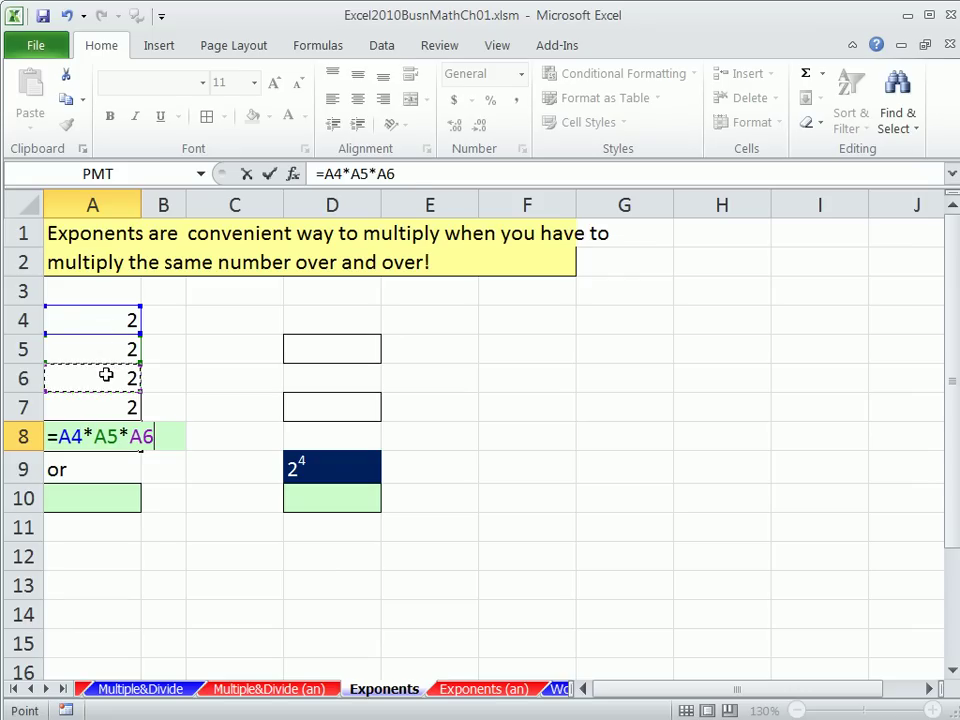
text(*)
click(111, 403)
key(Return)
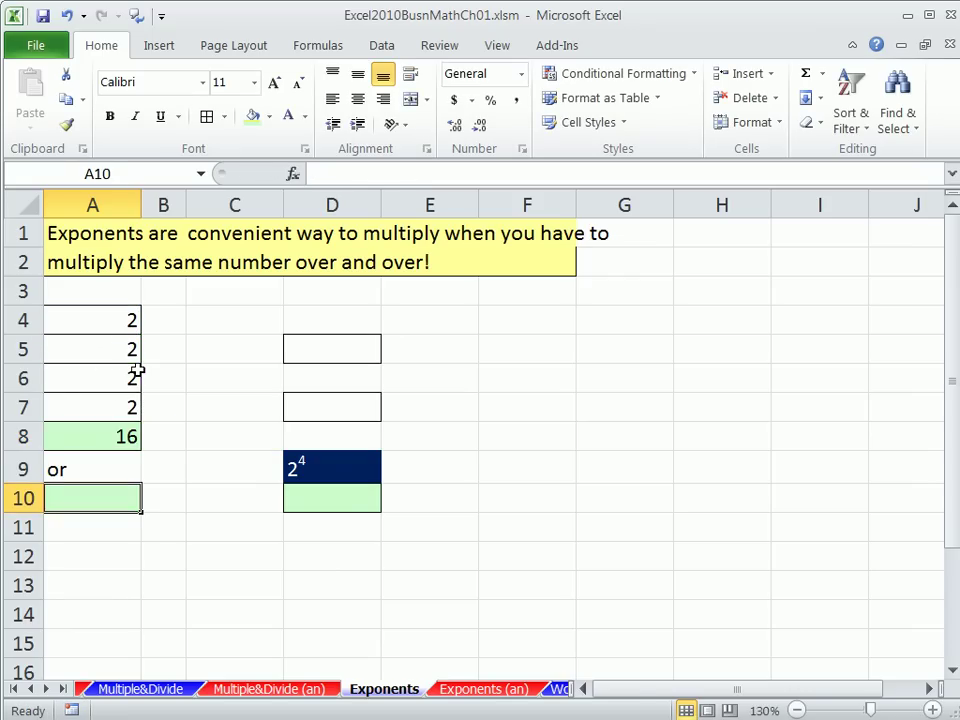
- Calculate the same multiplication in A10 with the PRODUCT function over the range A4:A7
text(=p)
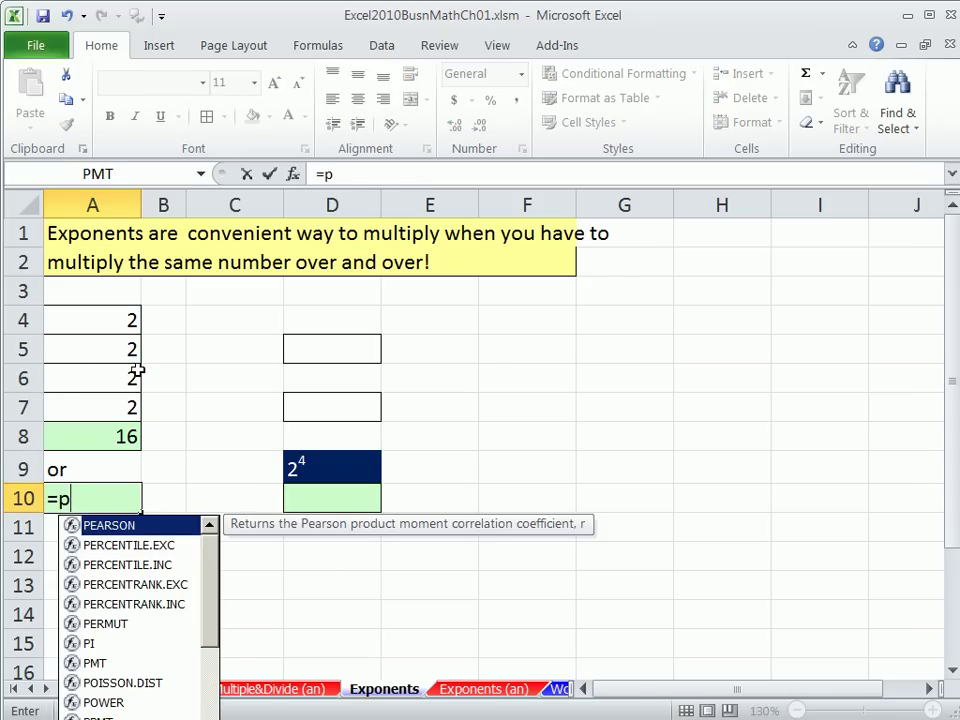
text(rod)
key(Tab)
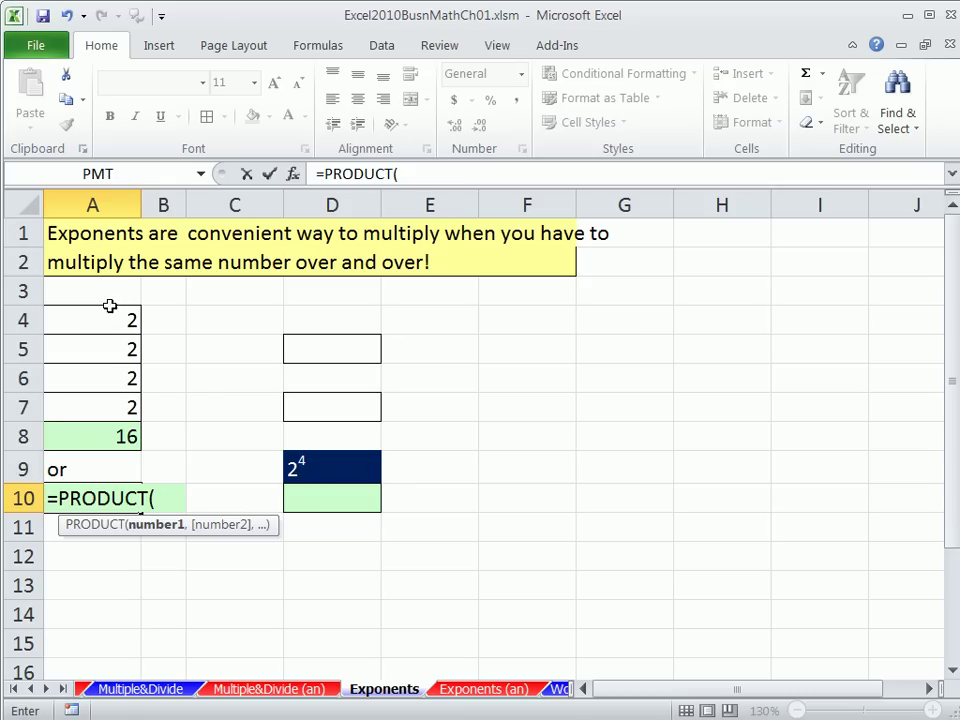
drag(110, 306, 120, 403)
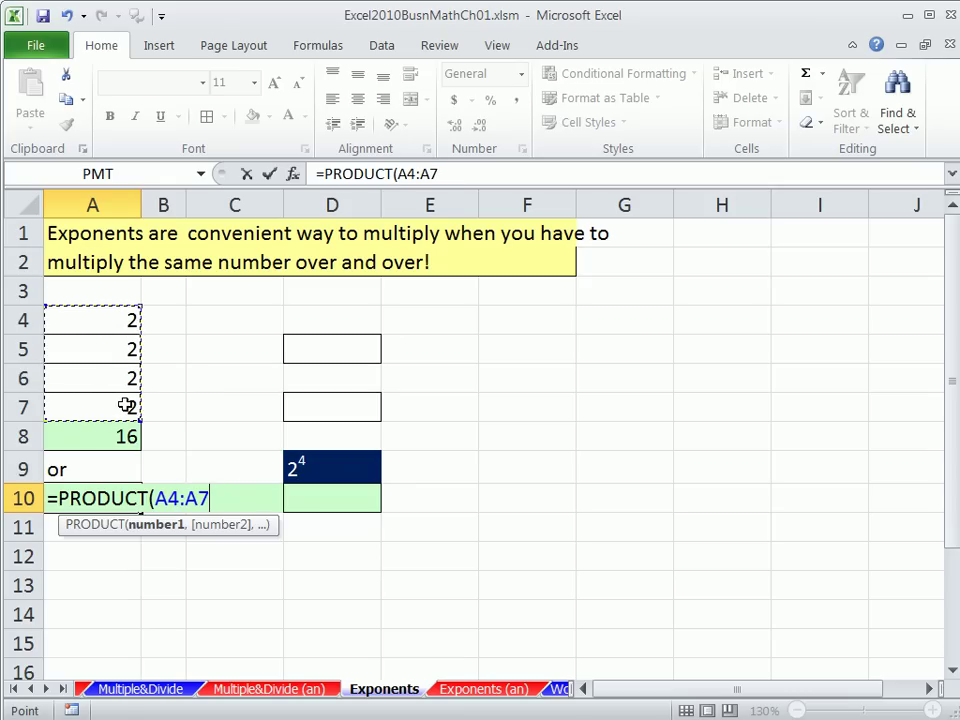
key(ctrl+Return)
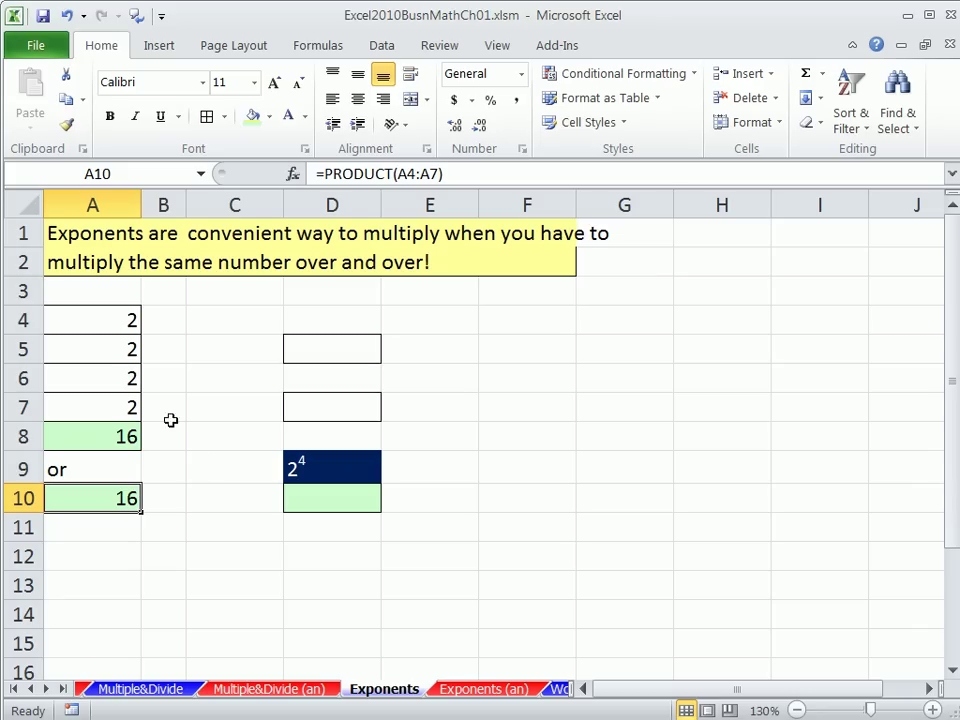
drag(122, 325, 116, 404)
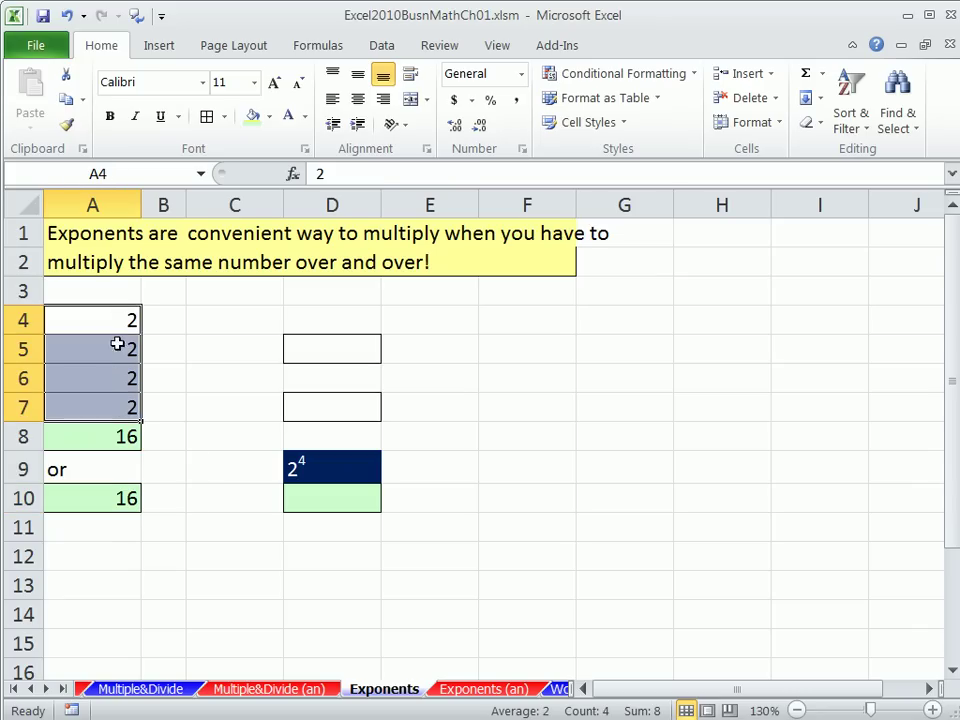
click(81, 321)
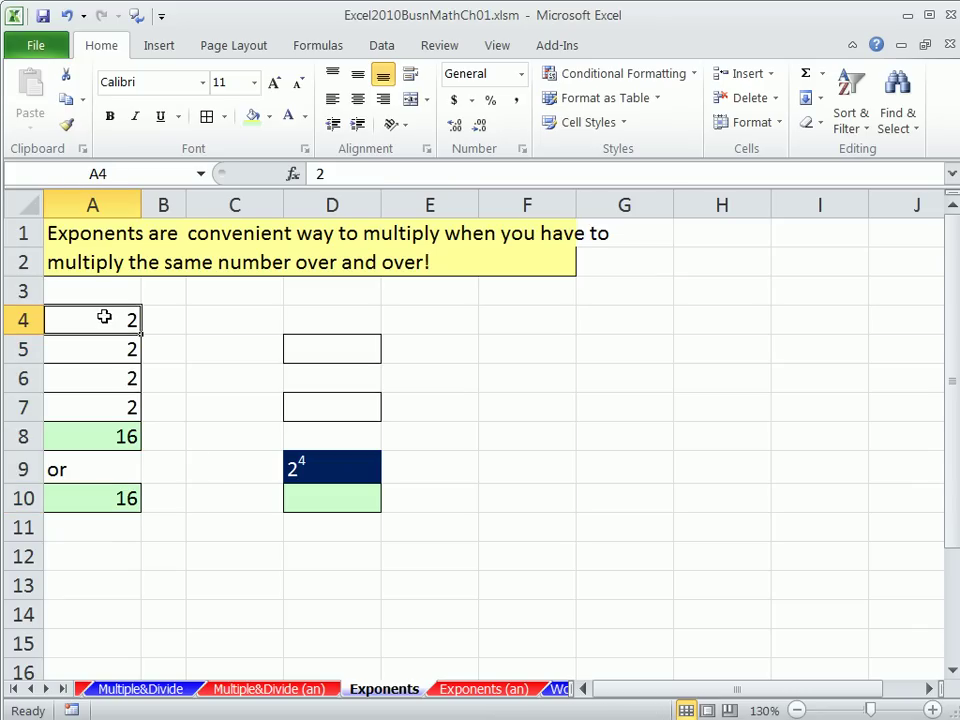
drag(103, 315, 109, 411)
- Starting from B4, put the question "What is the number we are multiplying?" in row 4 and answer it with 2 in D5
click(163, 323)
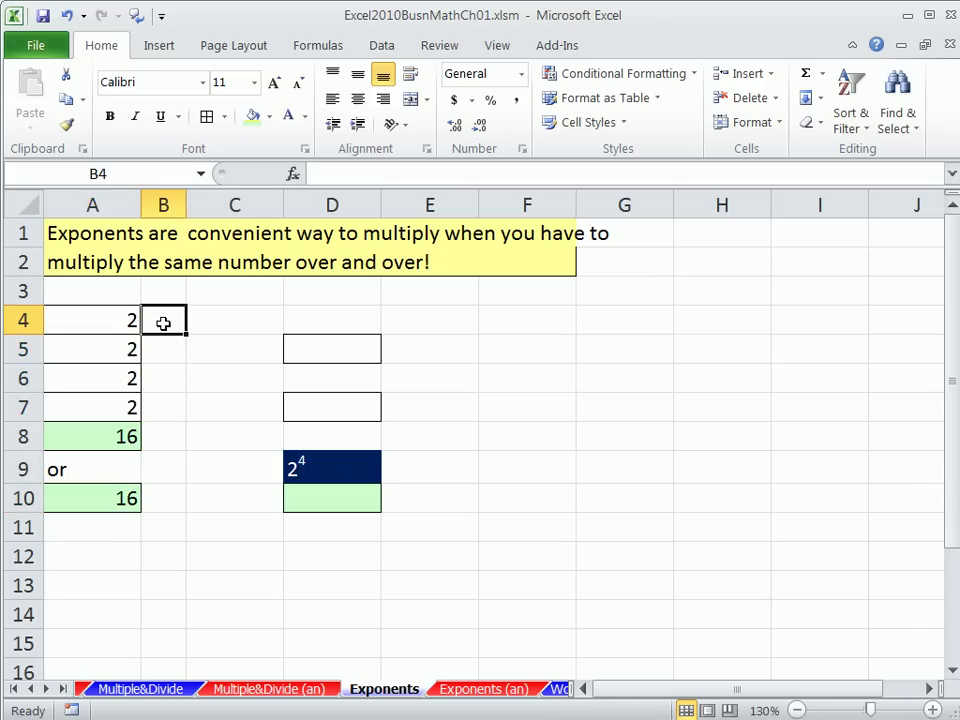
text(What is the number we are multiplying?)
key(Return)
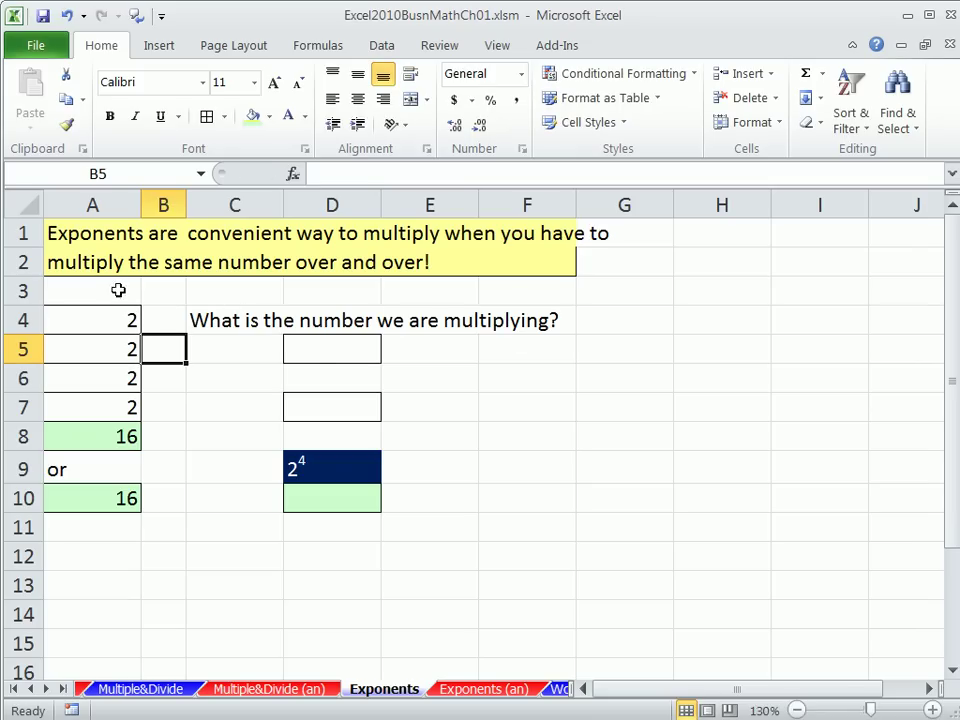
click(303, 351)
text(2)
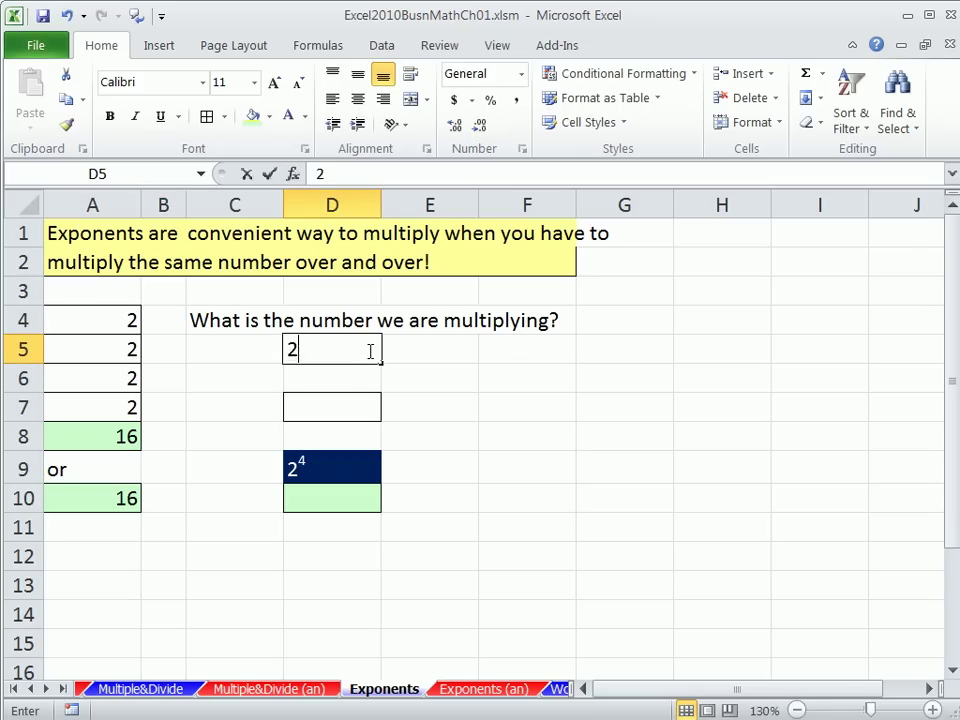
key(Return)
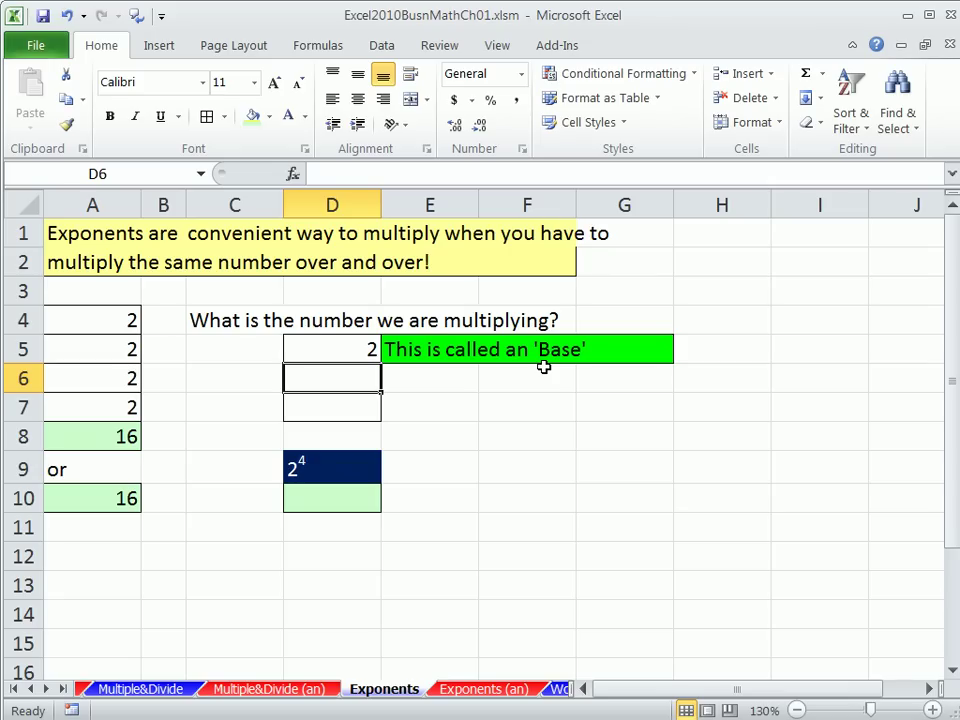
- Starting from B6, put the question "How many times did we have to multiply it?" in row 6 and answer it with 4 in D7
click(163, 384)
key(Return)
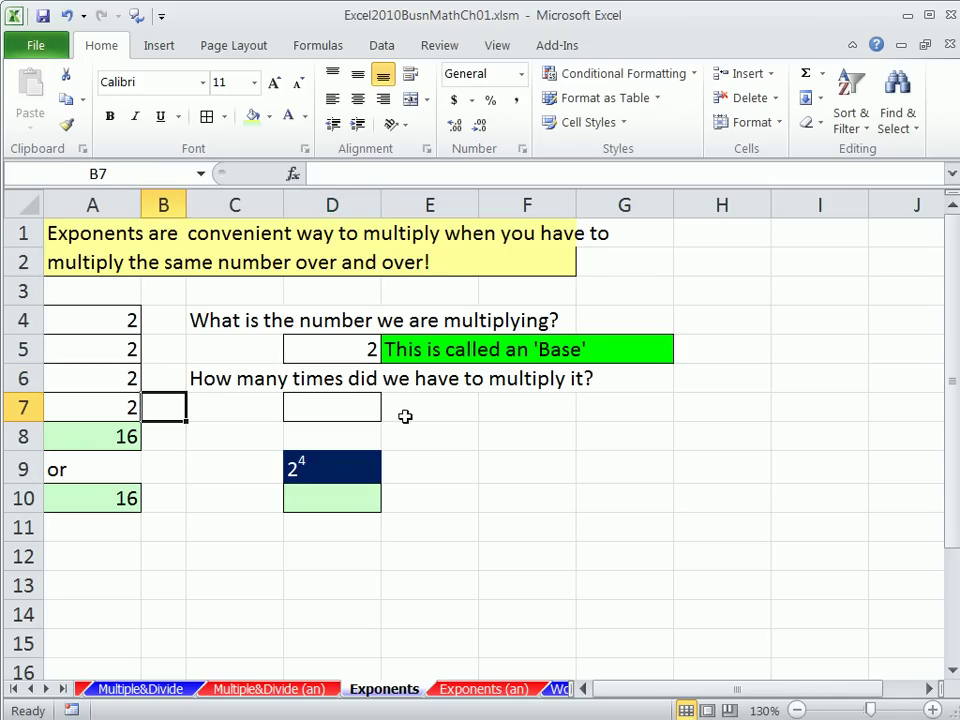
click(333, 406)
text(4)
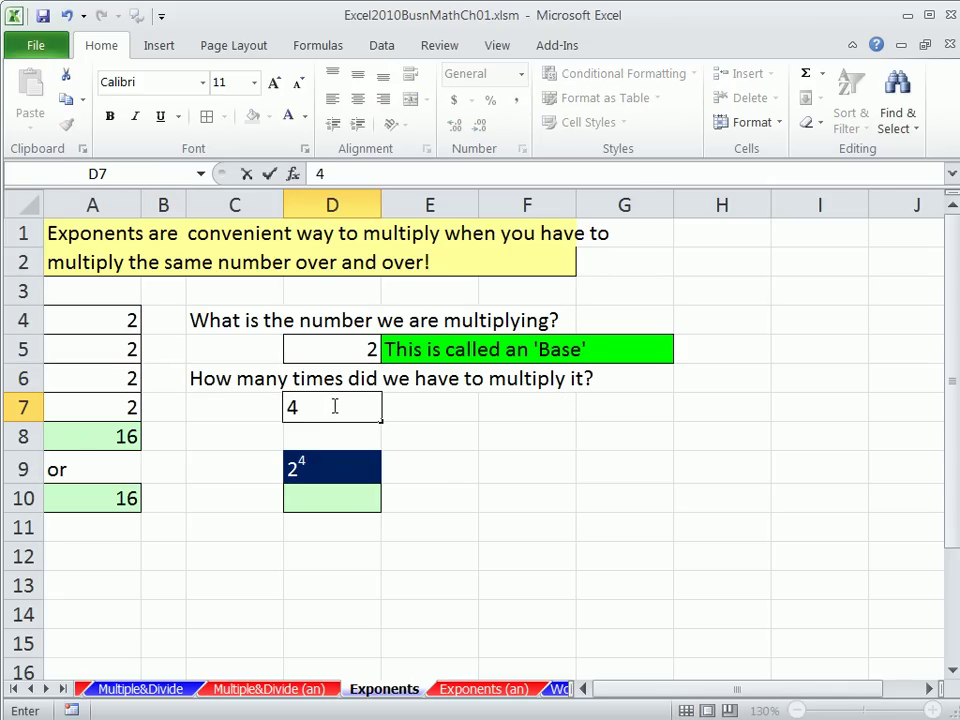
key(Return)
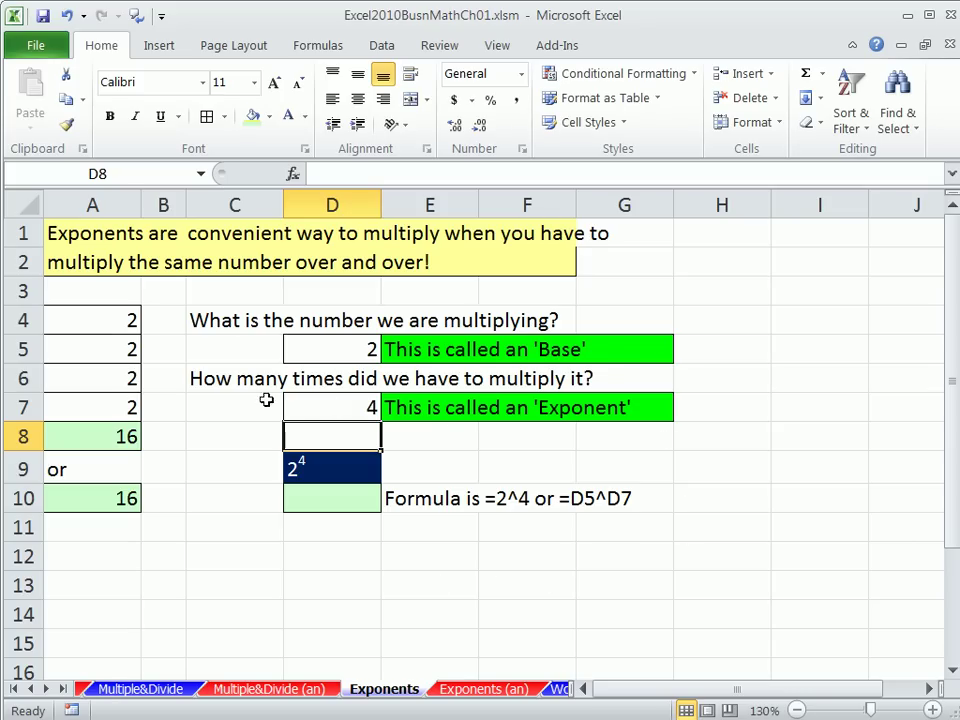
- Enter the exponent formula =D5^D7 in D10, raising the base to the exponent by cell reference
click(223, 465)
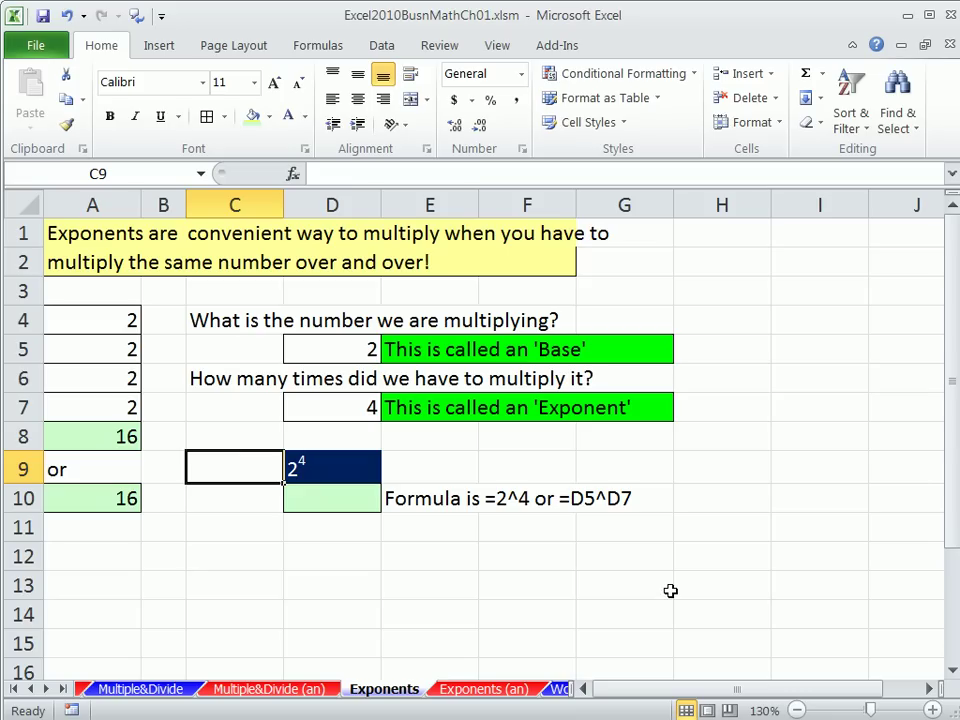
click(356, 503)
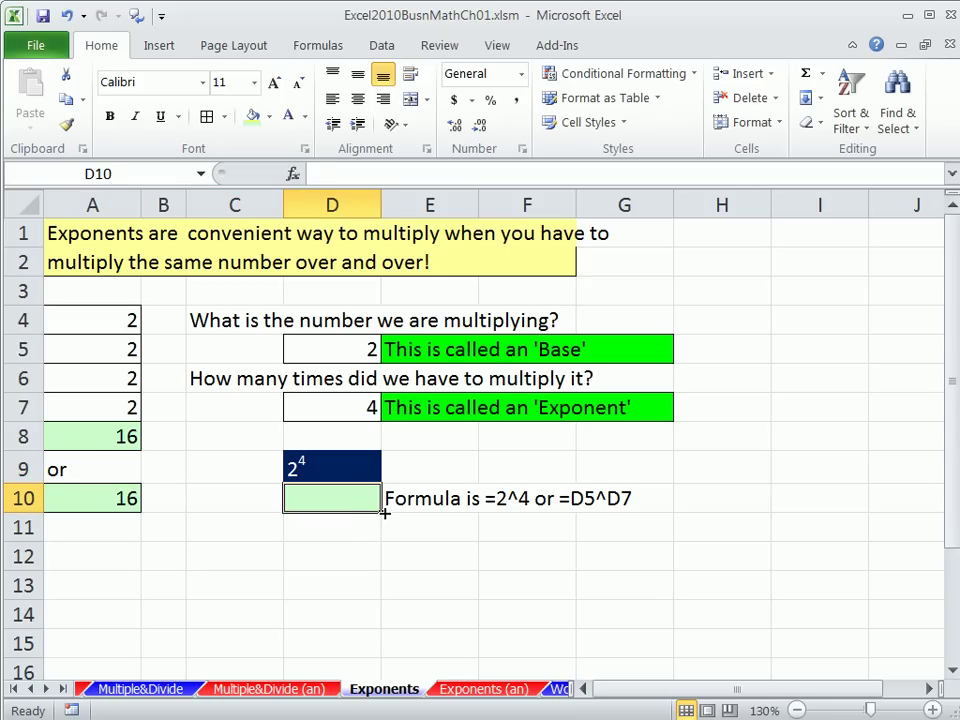
text(=)
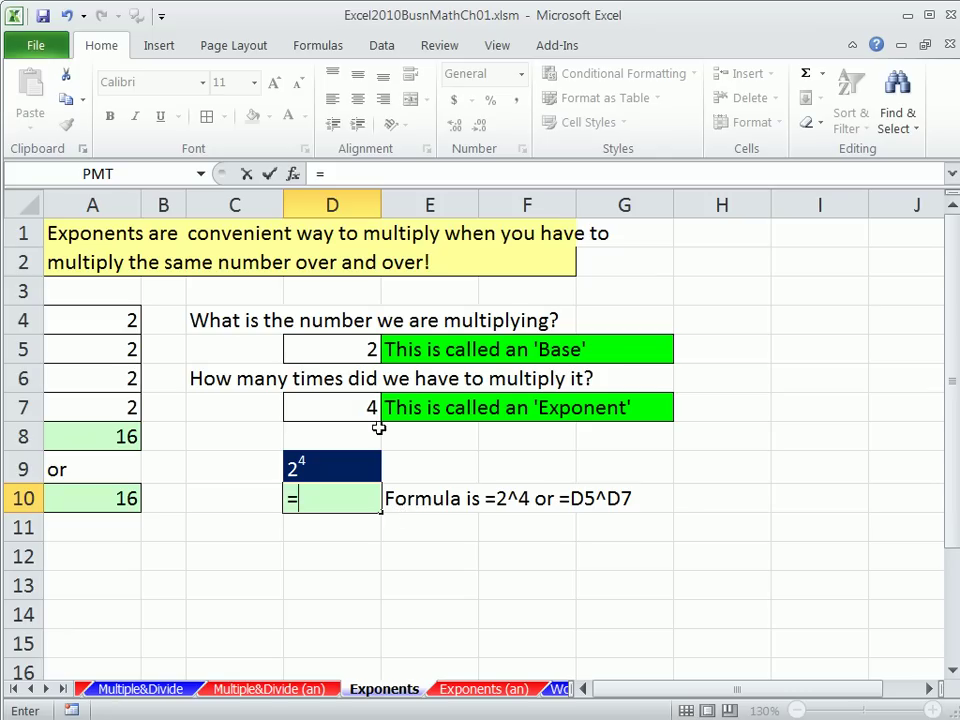
click(343, 347)
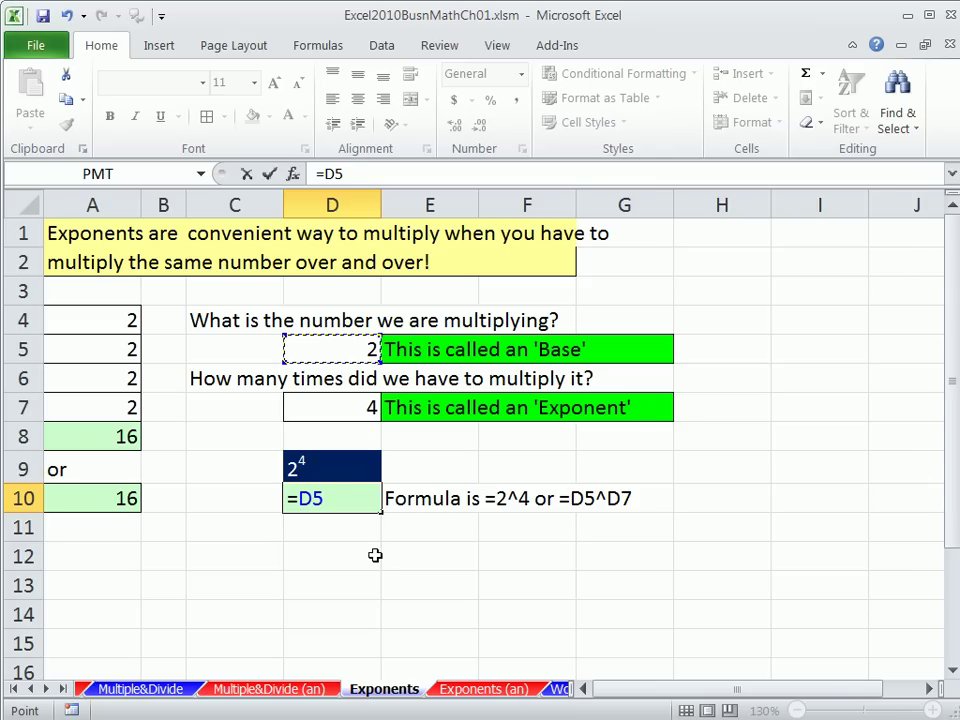
text(^)
click(352, 415)
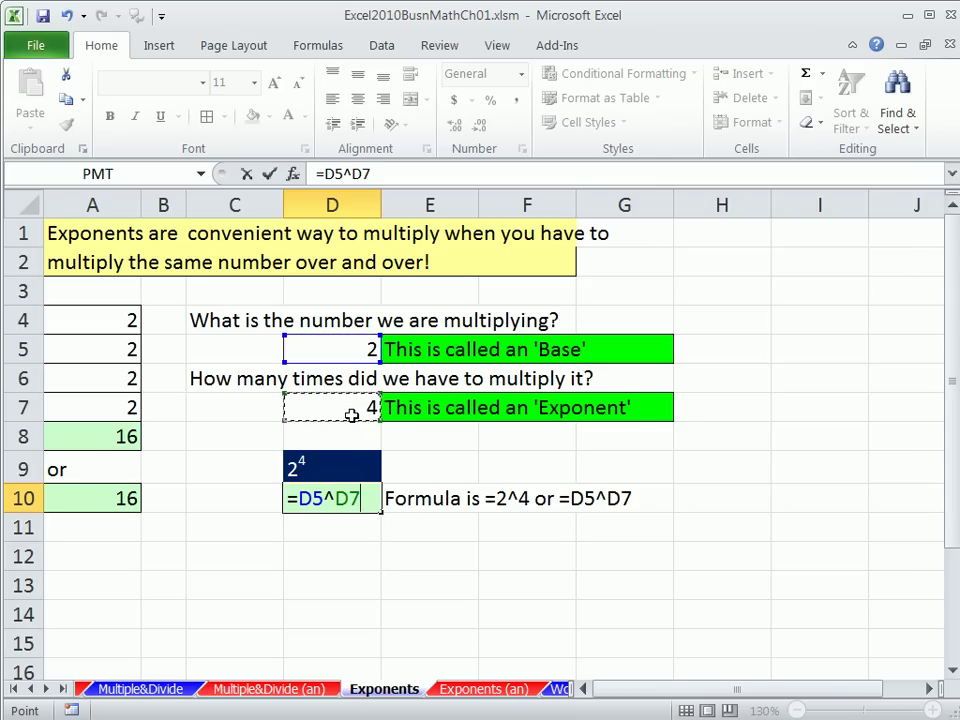
key(Return)
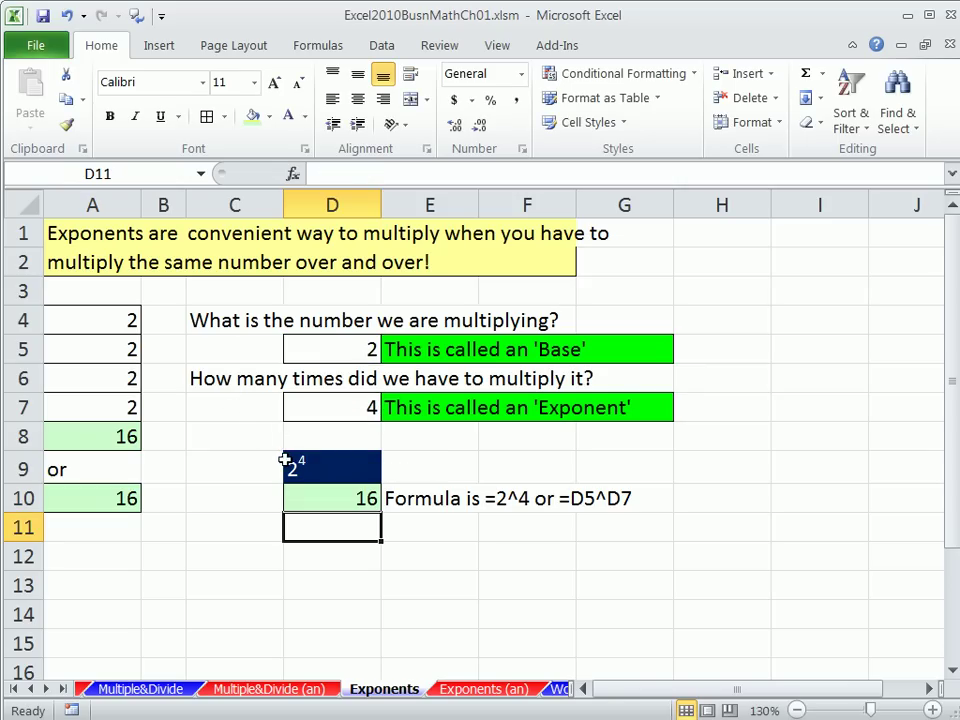
- Enter the number 24 in cell D12 and keep that cell selected
click(347, 560)
text(24)
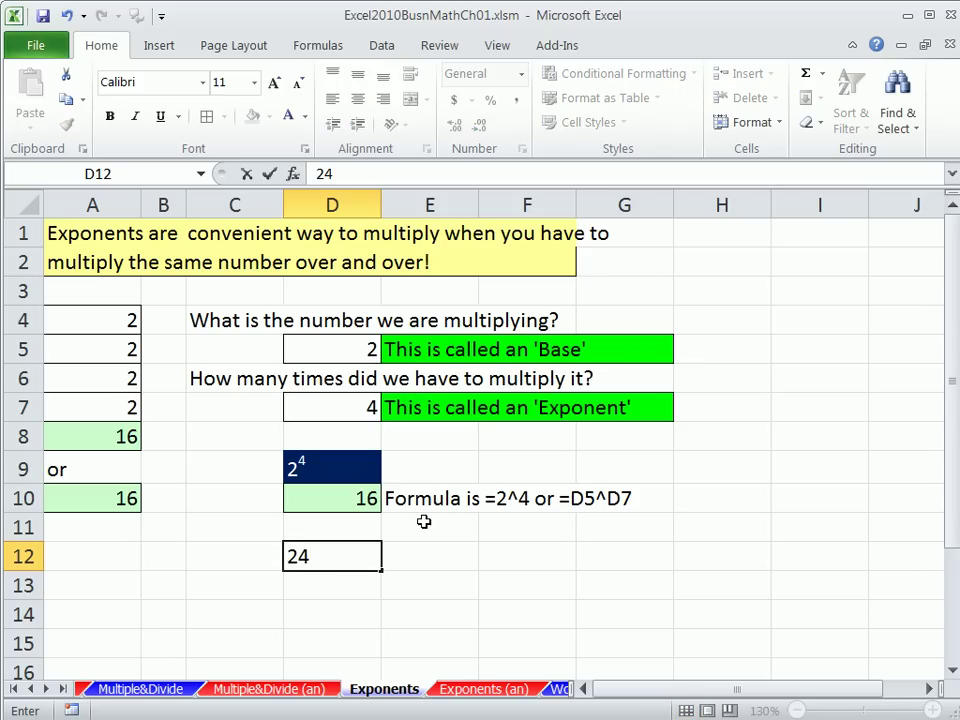
key(ctrl+Return)
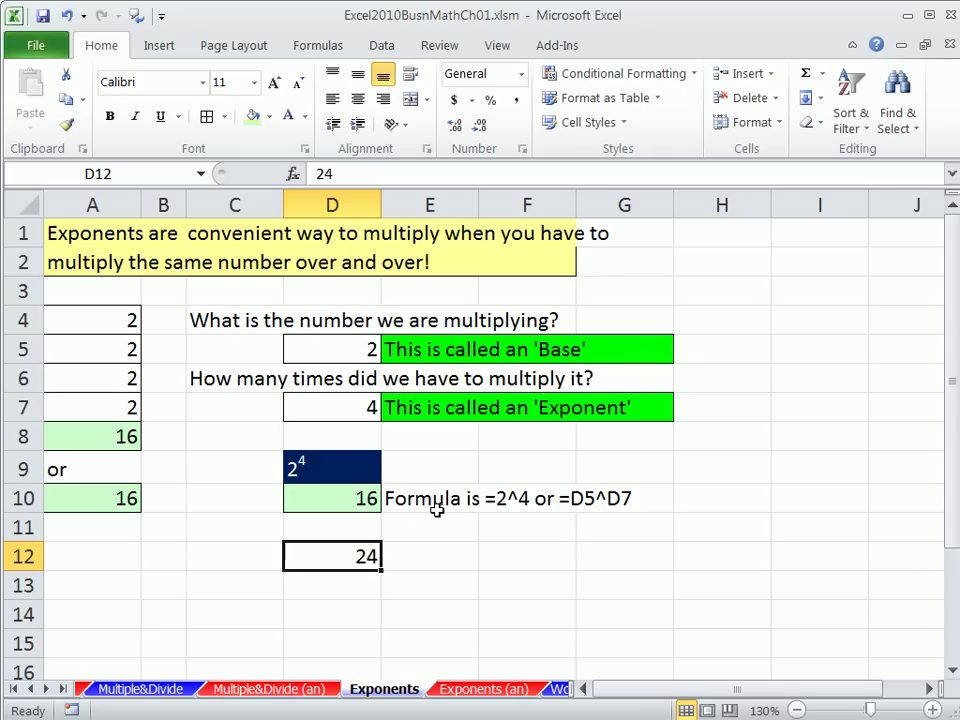
- Try to format only the 4 of the number in D12 as superscript and commit the entry
double_click(362, 553)
mouse_move(367, 558)
mouse_down()
mouse_move(381, 555)
mouse_move(380, 563)
mouse_up()
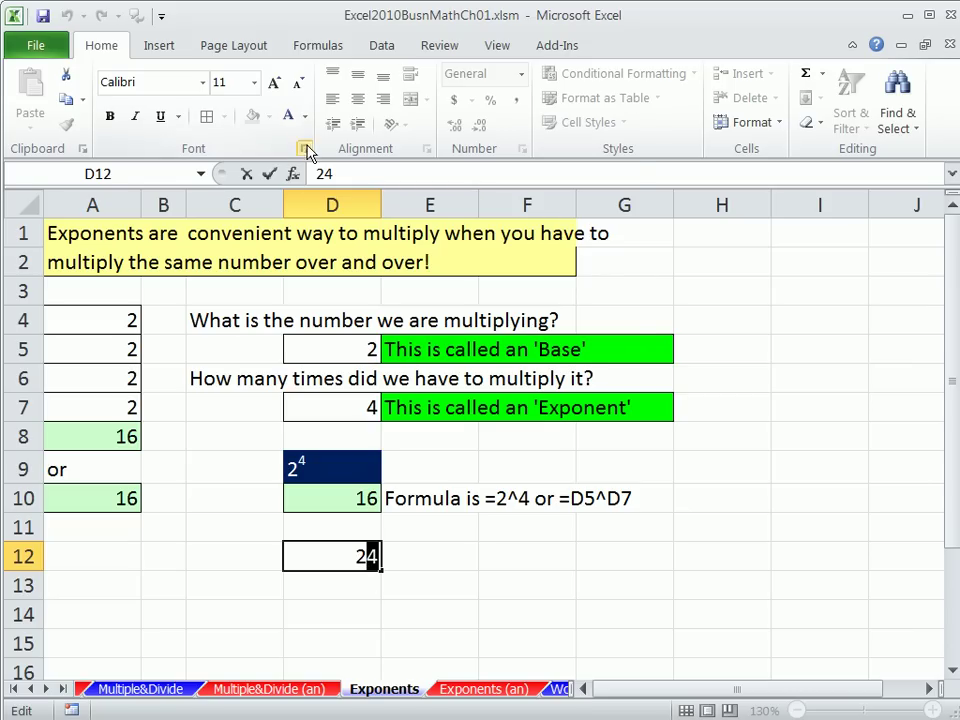
key(ctrl+1)
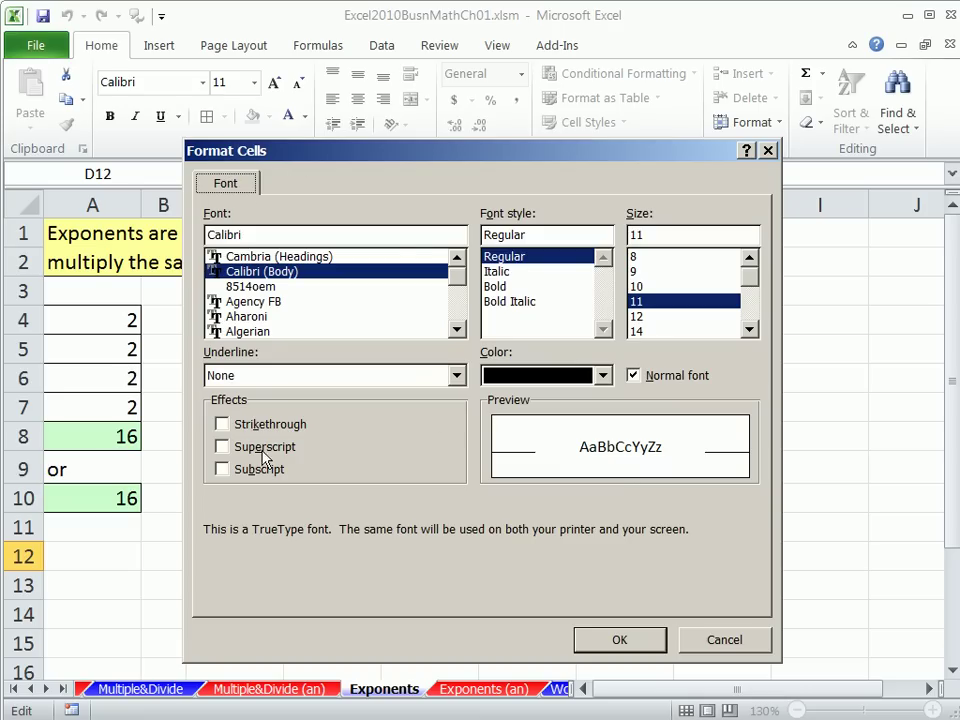
click(223, 450)
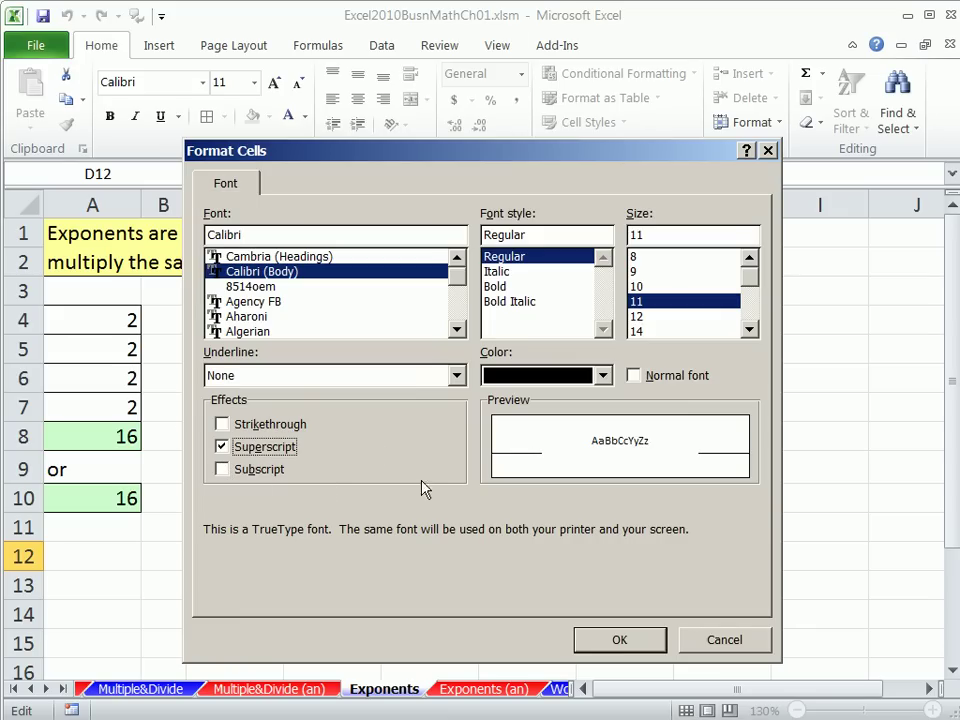
click(621, 645)
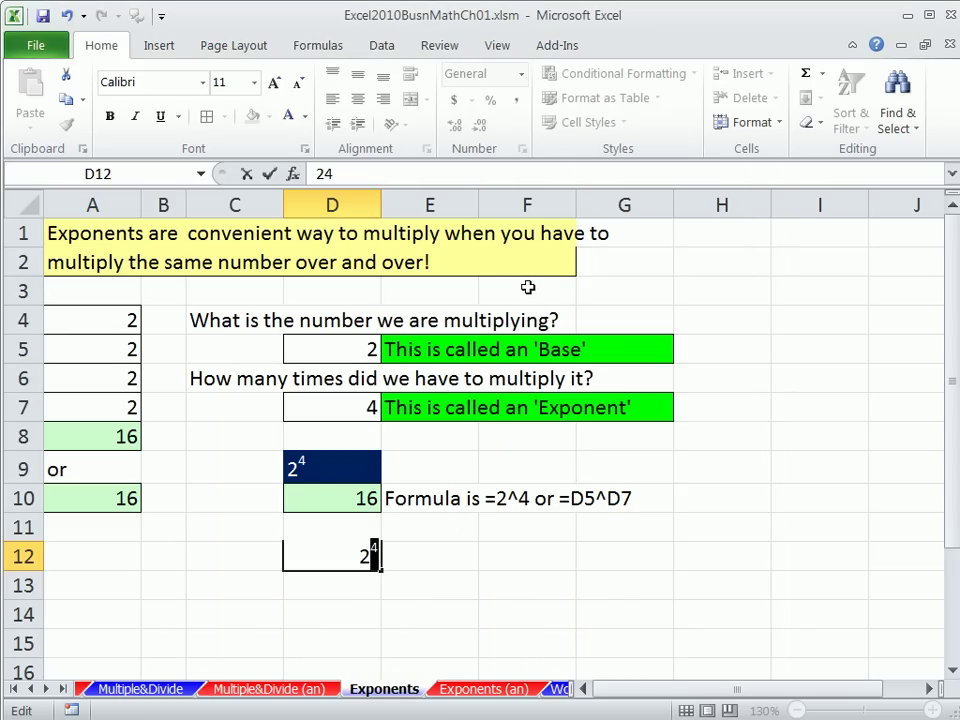
key(Return)
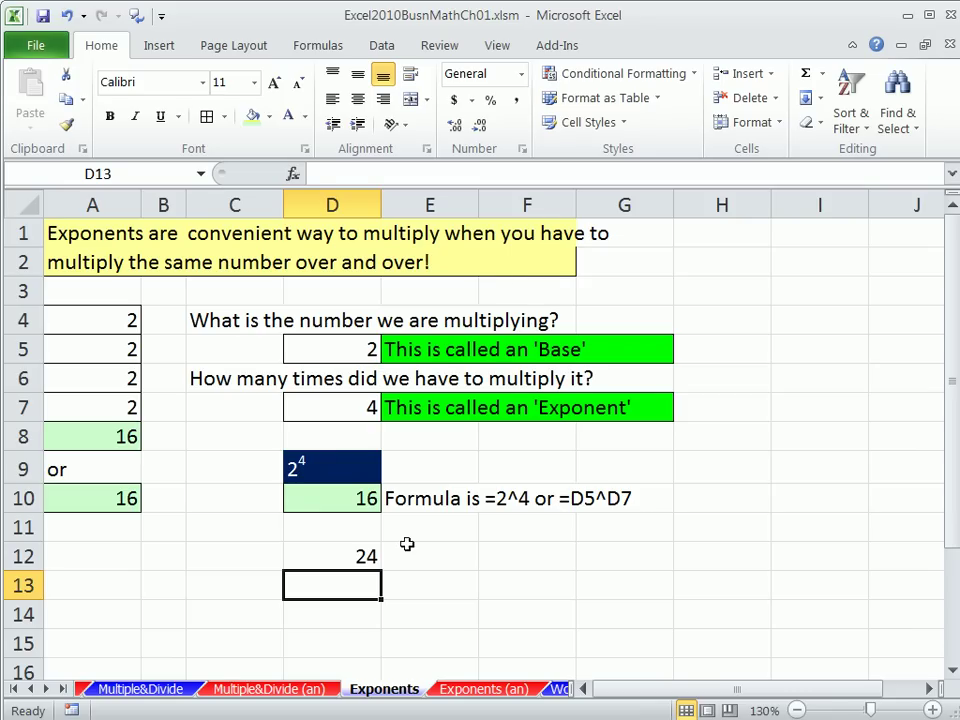
- Convert the 24 in D12 to text by adding a leading apostrophe, keeping the cell selected
double_click(372, 556)
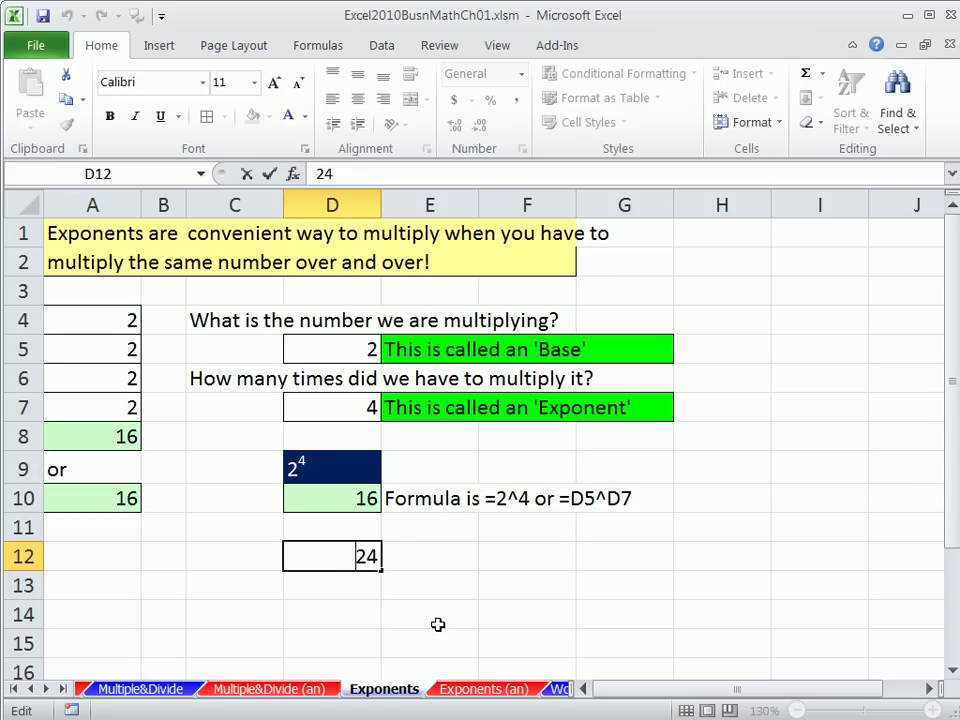
text(')
key(ctrl+Return)
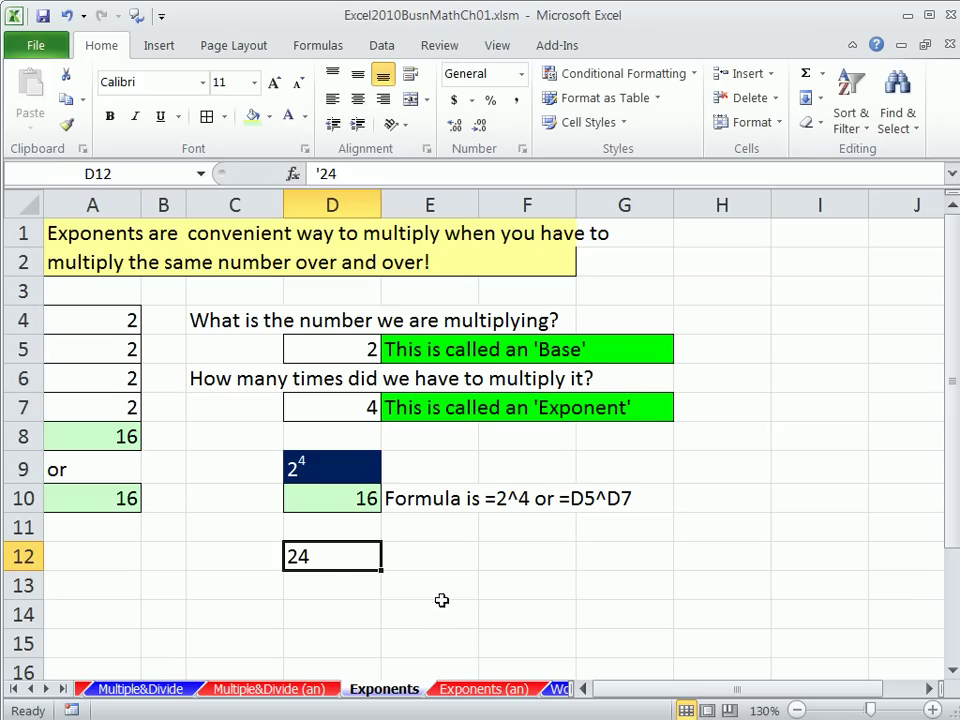
- Format only the 4 of the text in D12 as superscript, commit the entry and reselect the cell
double_click(333, 558)
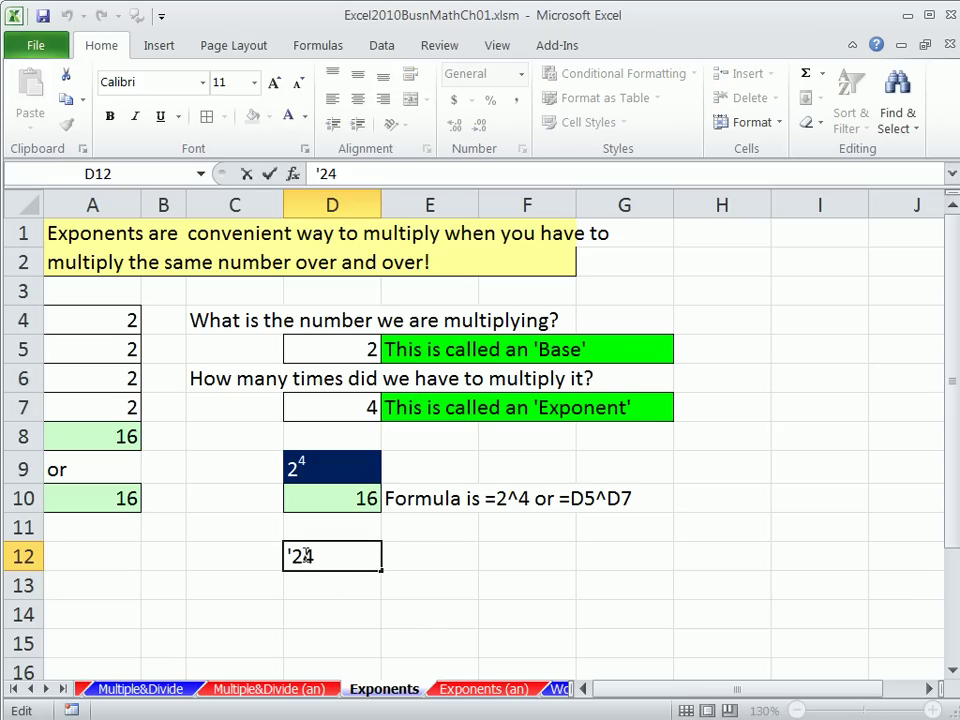
key(shift+Left)
key(ctrl+1)
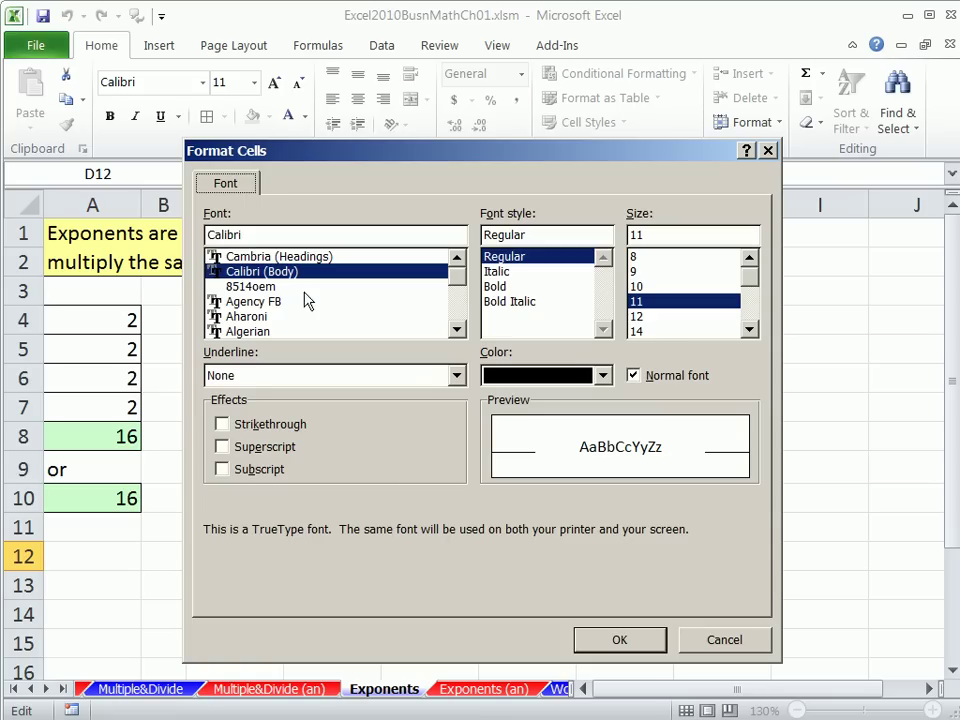
click(231, 450)
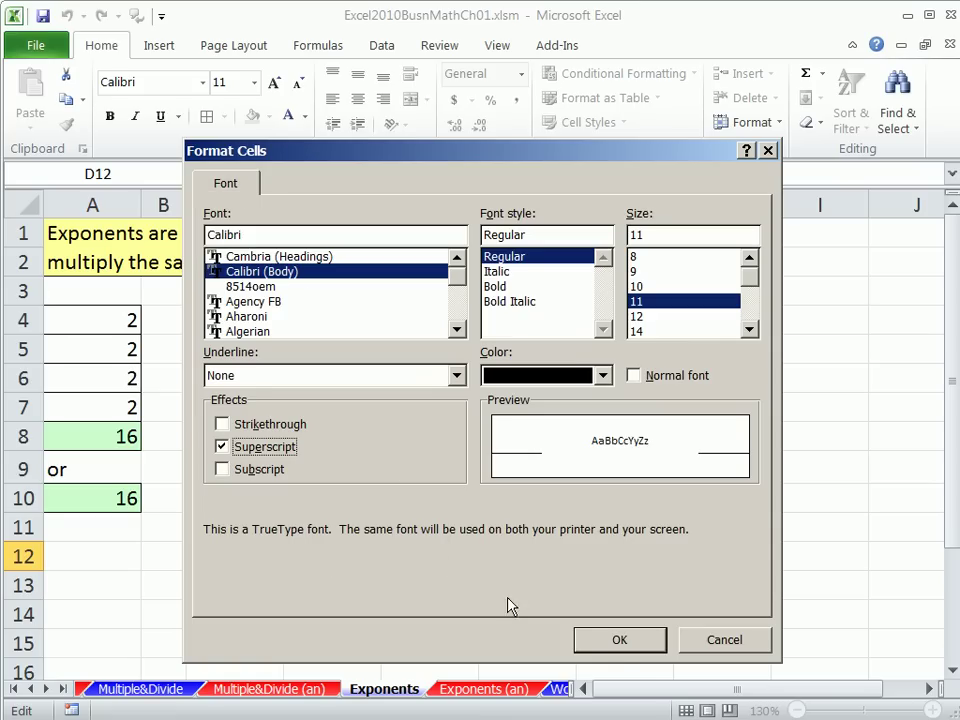
click(617, 642)
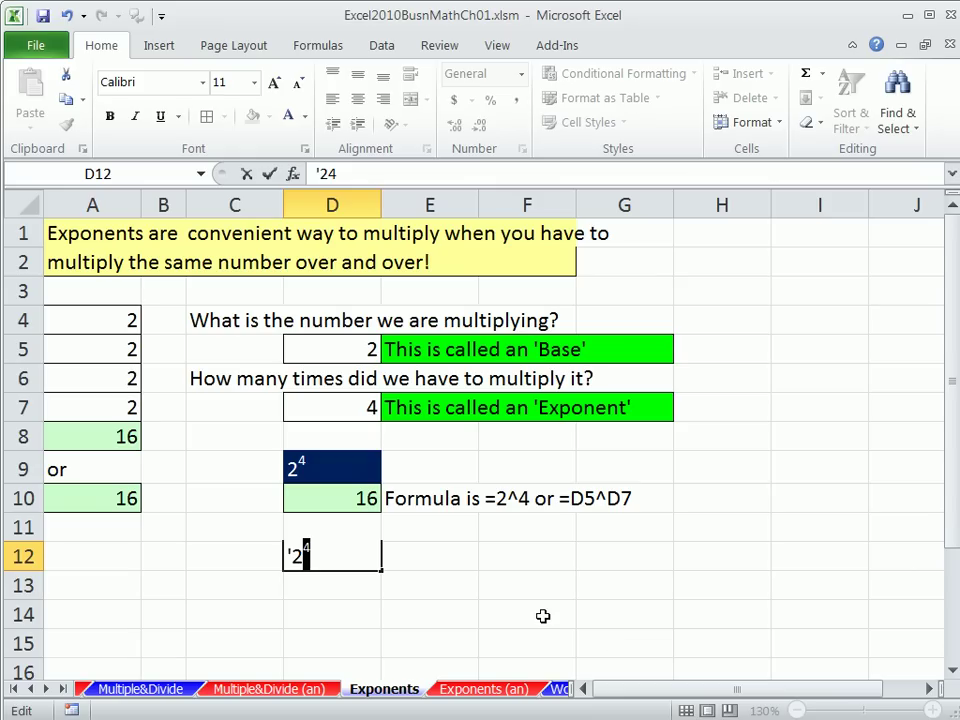
key(Return)
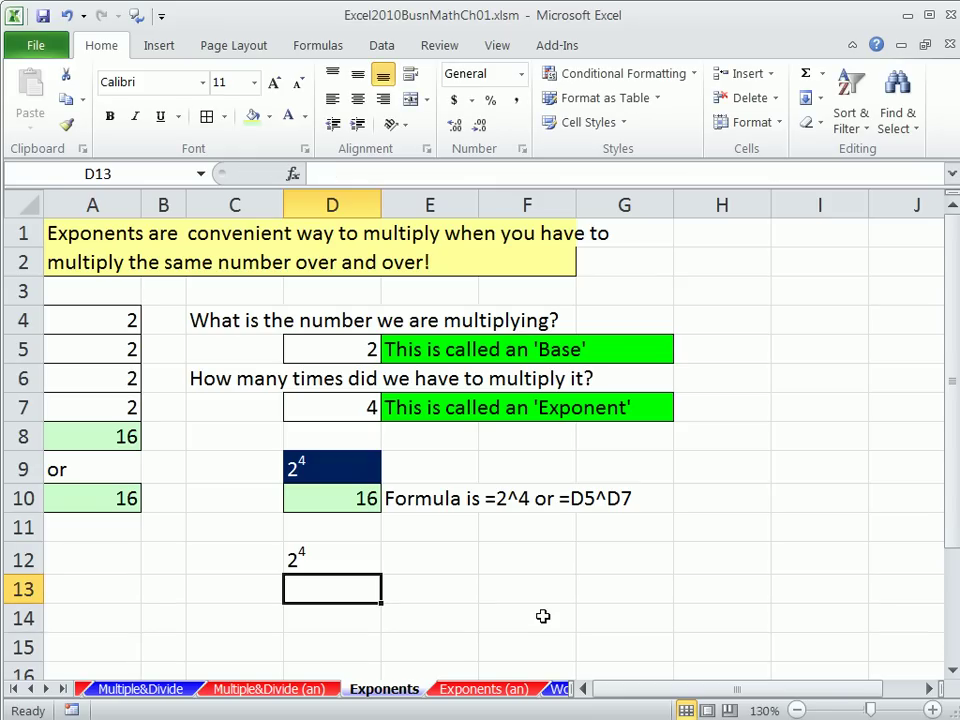
click(326, 564)
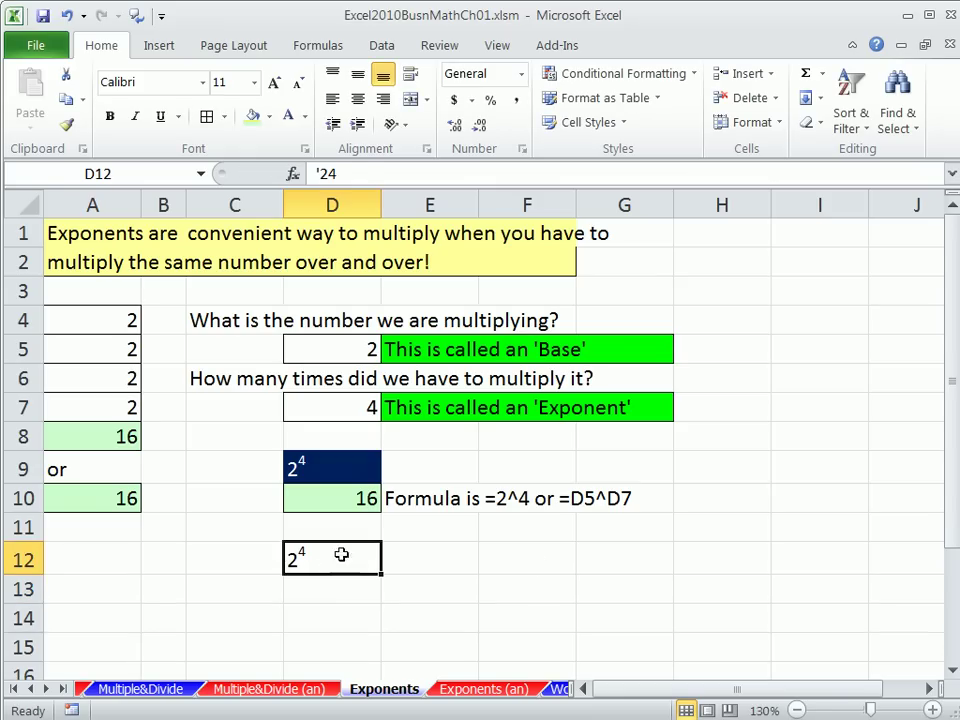
- Examine the exponent formula in D10, highlighting its ^ operator, and leave the formula as it is
double_click(323, 497)
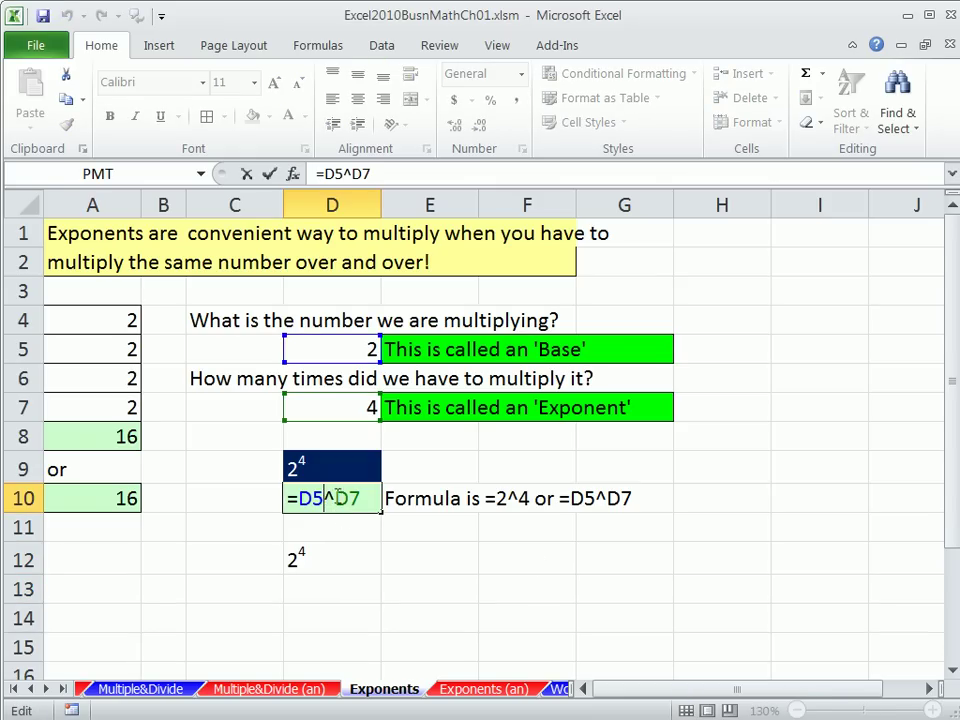
shift+click(337, 497)
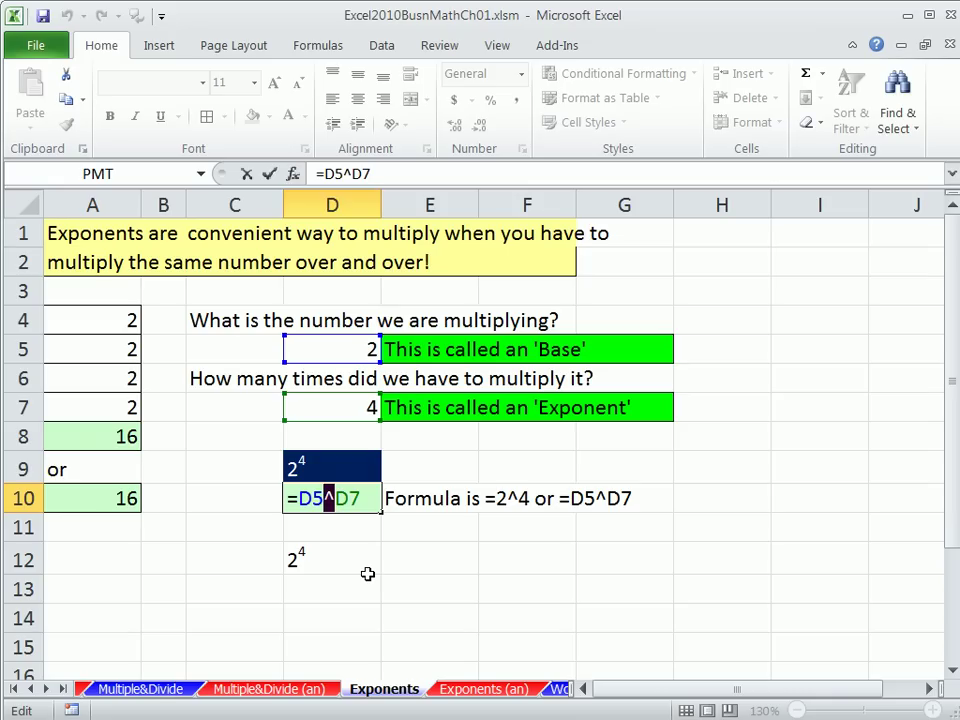
key(Return)
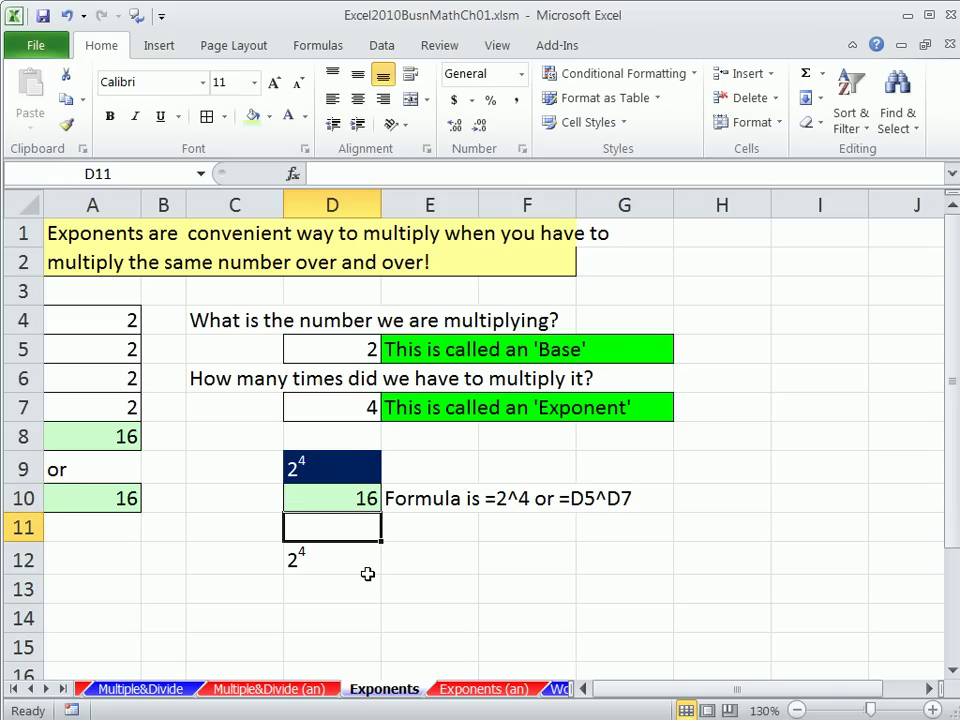
- Go to the Word sheet of the workbook
click(47, 689)
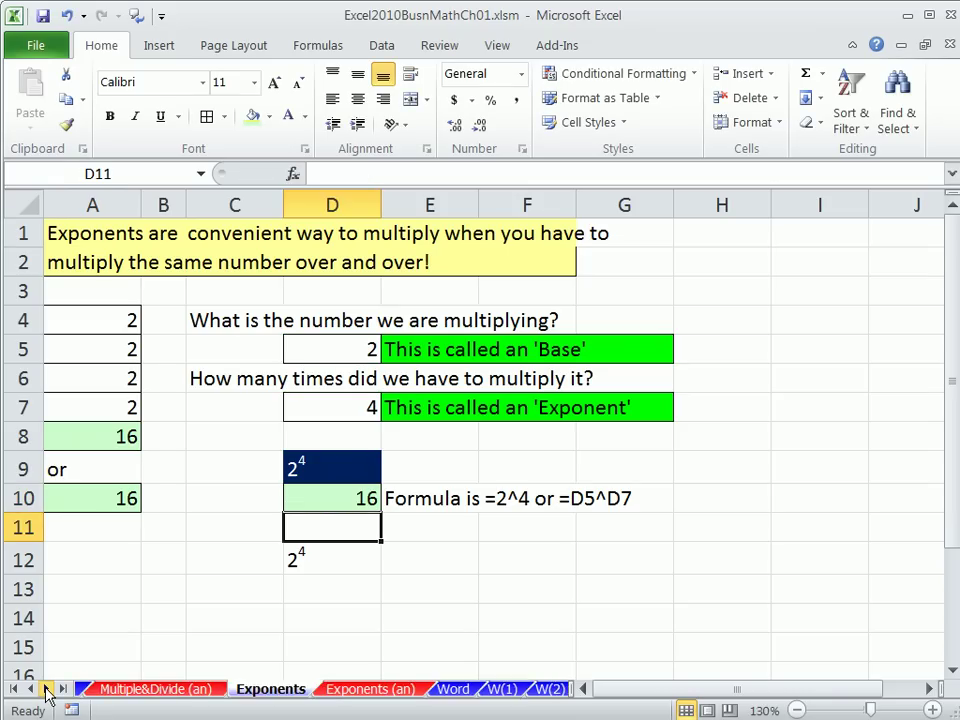
click(47, 689)
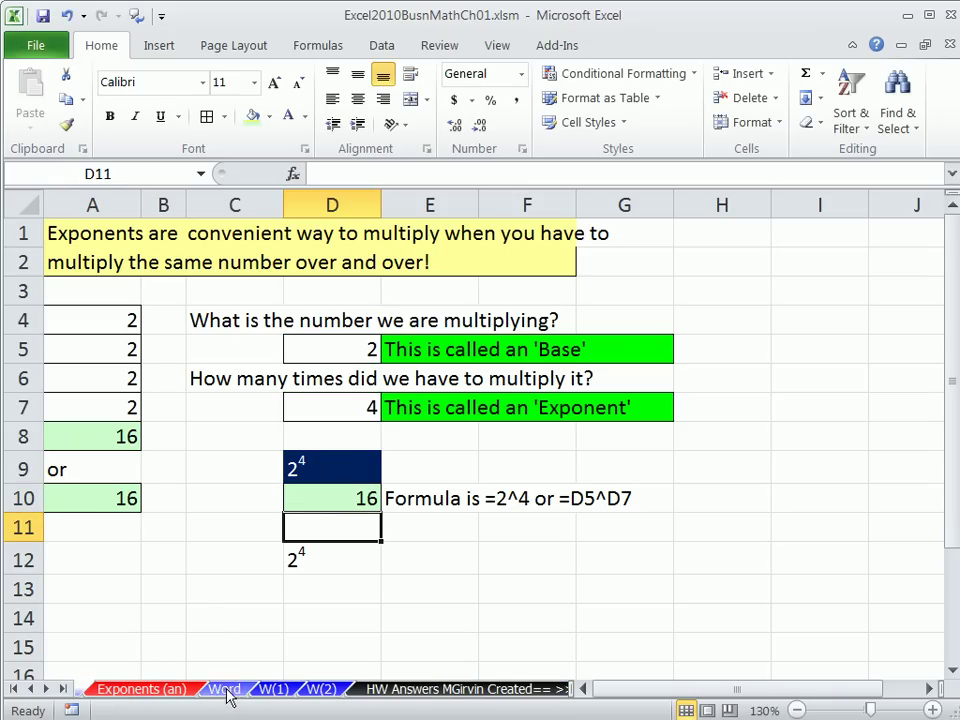